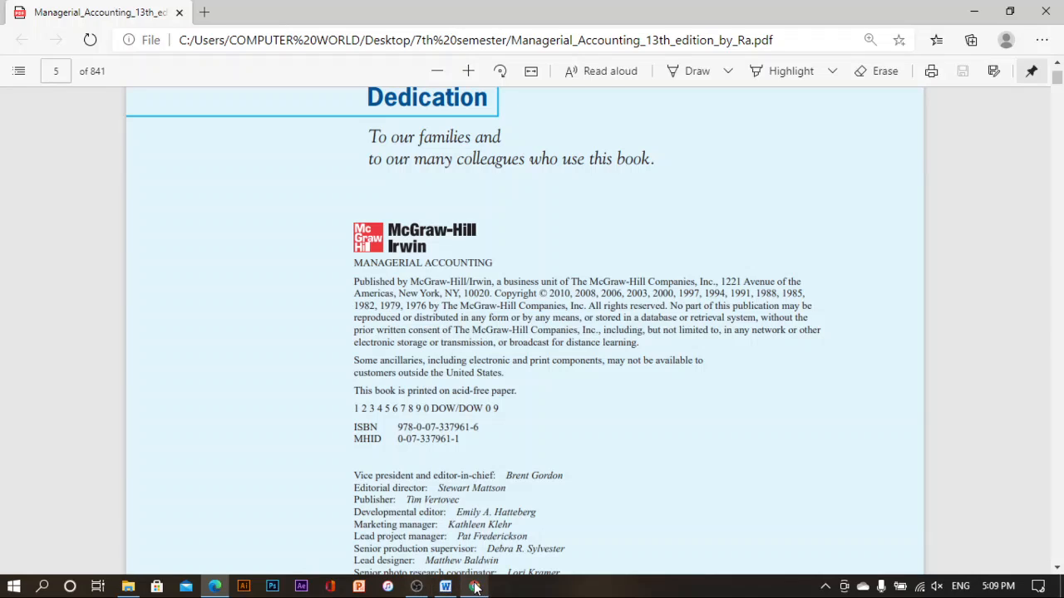
Switch to the Word document and complete the first author's name in the managerial accounting textbook's reference entry.
{"action": "mouse_move", "coordinate": [447, 588]}
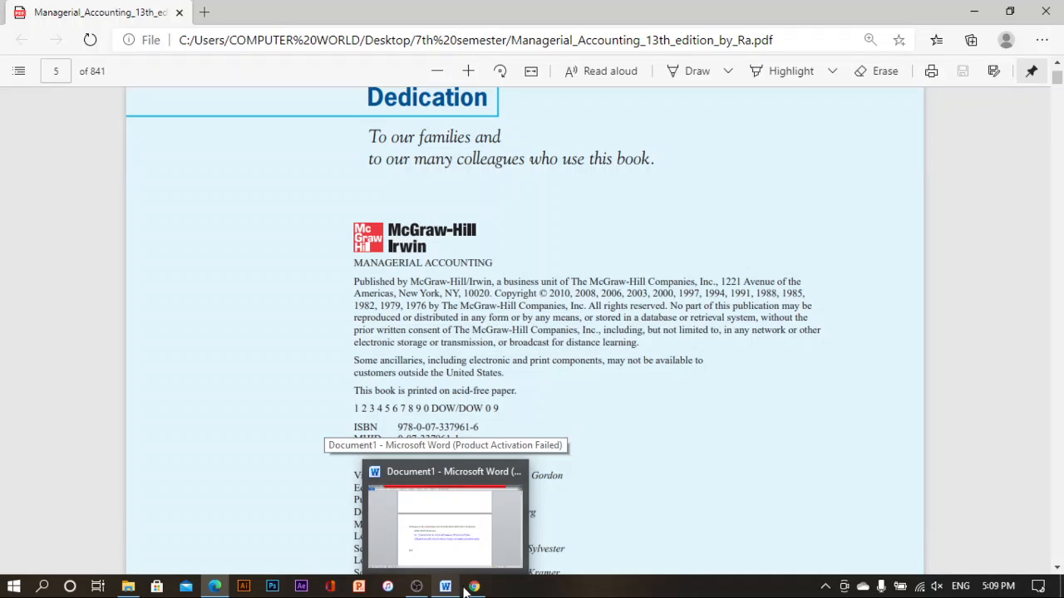
{"action": "left_click", "coordinate": [448, 589]}
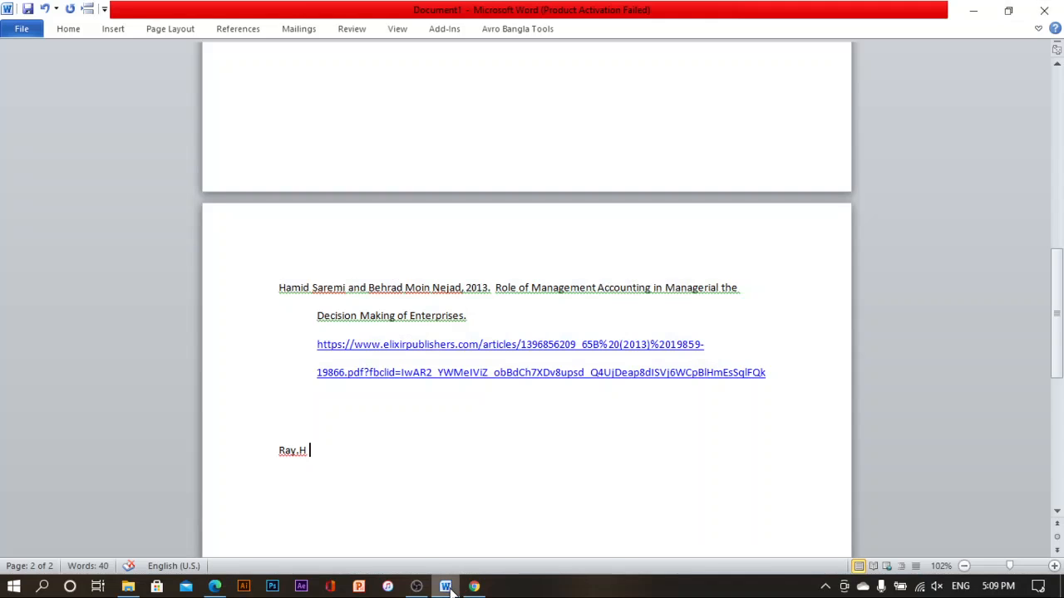
{"action": "key", "text": "BackSpace"}
{"action": "key", "text": "BackSpace"}
{"action": "type", "text": "H. Garris"}
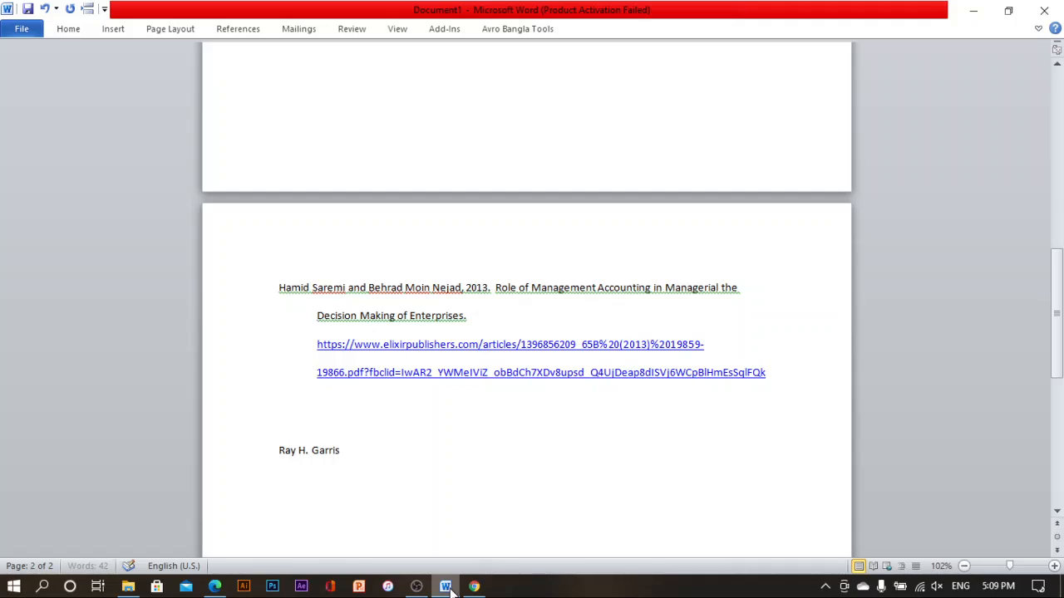
{"action": "type", "text": "on, eric"}
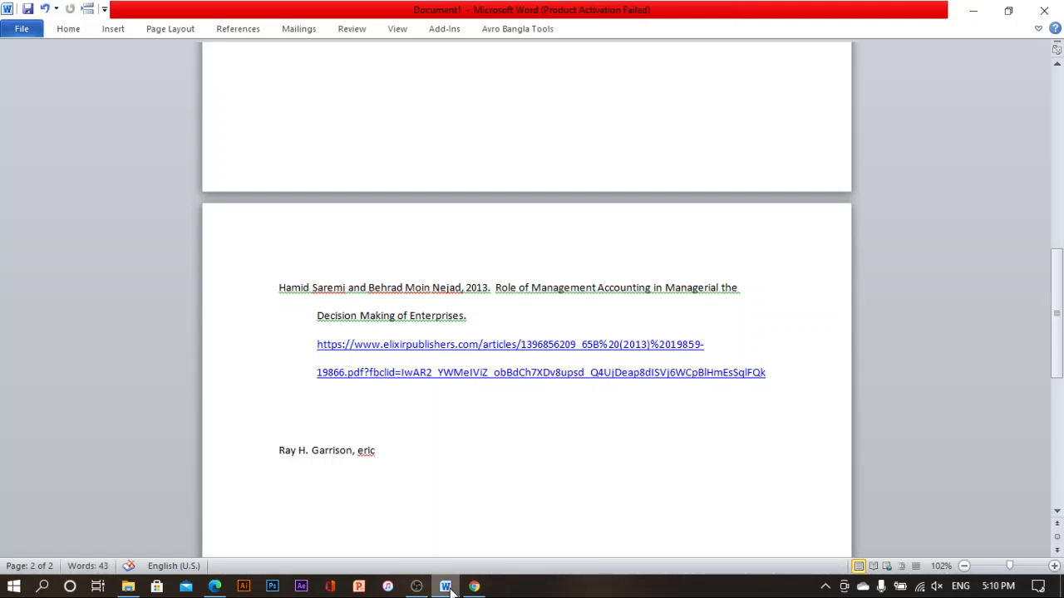
Add the second and third authors' names to the textbook reference, separated by commas and with capitalized initials.
{"action": "key", "text": "BackSpace"}
{"action": "key", "text": "BackSpace"}
{"action": "key", "text": "BackSpace"}
{"action": "key", "text": "BackSpace"}
{"action": "key", "text": "BackSpace"}
{"action": "type", "text": "Eric W"}
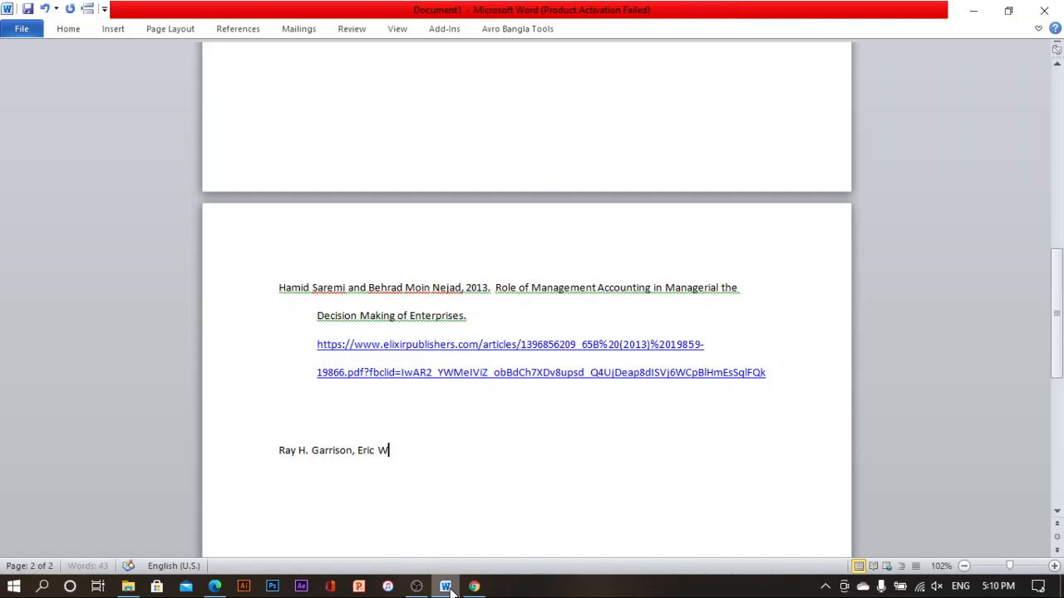
{"action": "type", "text": ". Noreen, O"}
{"action": "key", "text": "BackSpace"}
{"action": "type", "text": "Peter"}
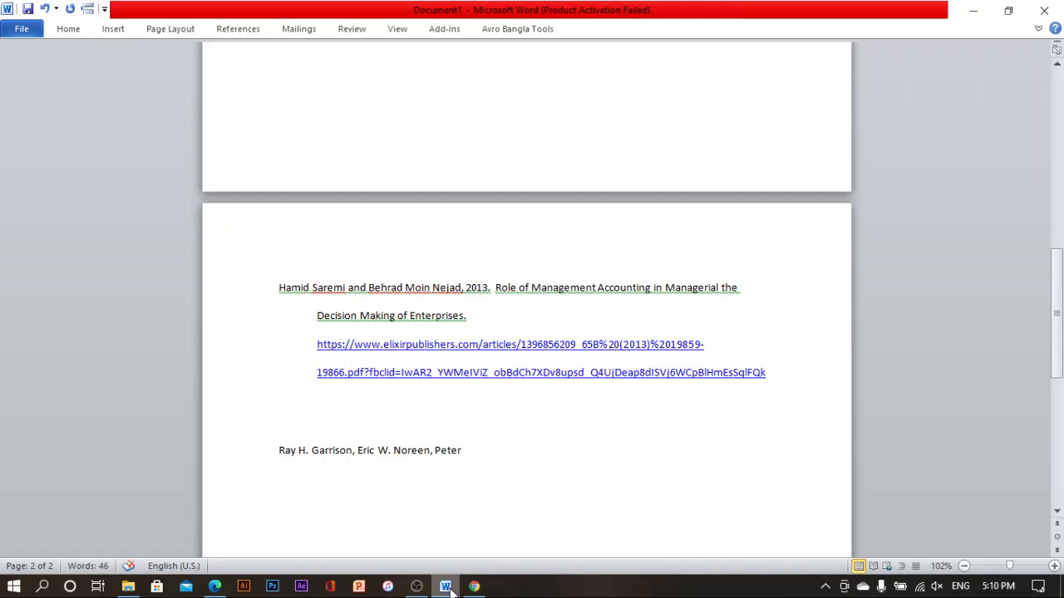
{"action": "type", "text": " C. Brewer"}
Add the book title "Managerial Accounting – Management Accounting" after the authors' names.
{"action": "type", "text": ". managerial a"}
{"action": "key", "text": "BackSpace"}
{"action": "type", "text": "Accounting "}
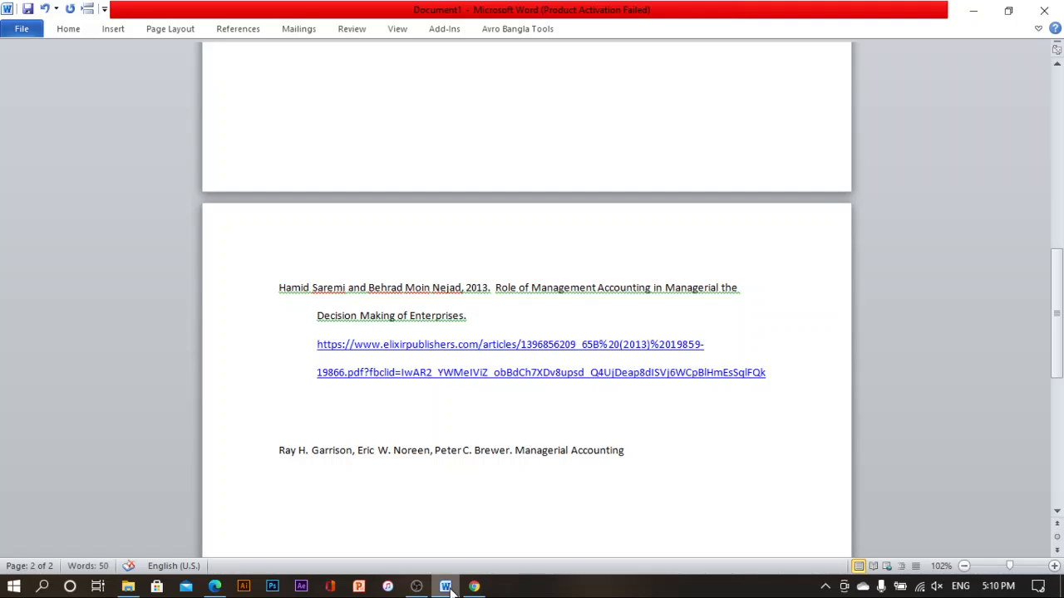
{"action": "type", "text": "- M"}
{"action": "type", "text": "anagement "}
{"action": "type", "text": "Acc"}
{"action": "type", "text": "ountign"}
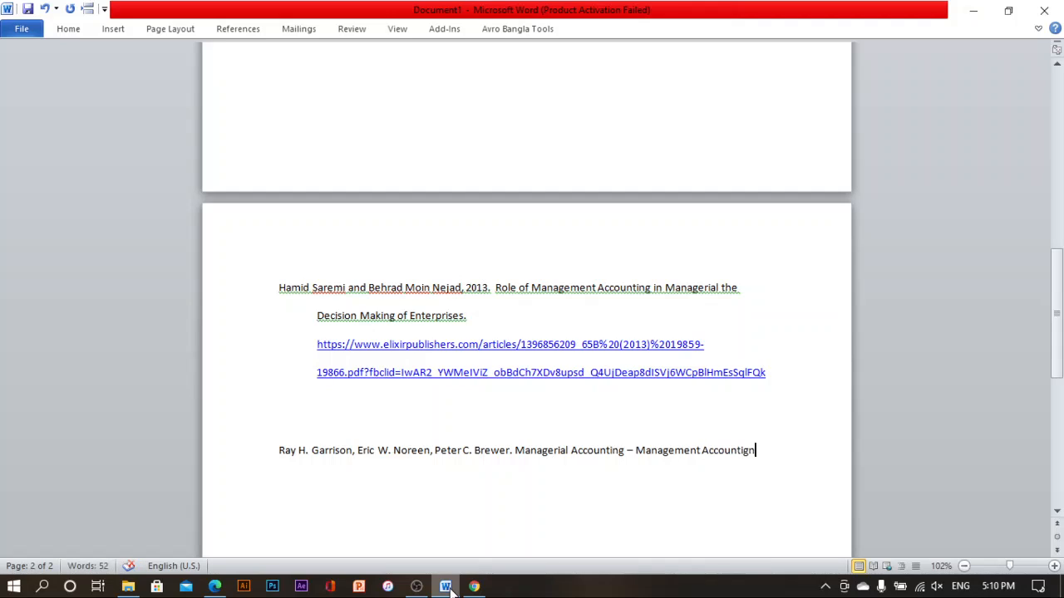
{"action": "key", "text": "BackSpace"}
{"action": "key", "text": "BackSpace"}
{"action": "type", "text": "ng"}
Finish the textbook reference with the edition and publisher "(13th ed.). McGraw-Hill/Irwin".
{"action": "type", "text": "13th"}
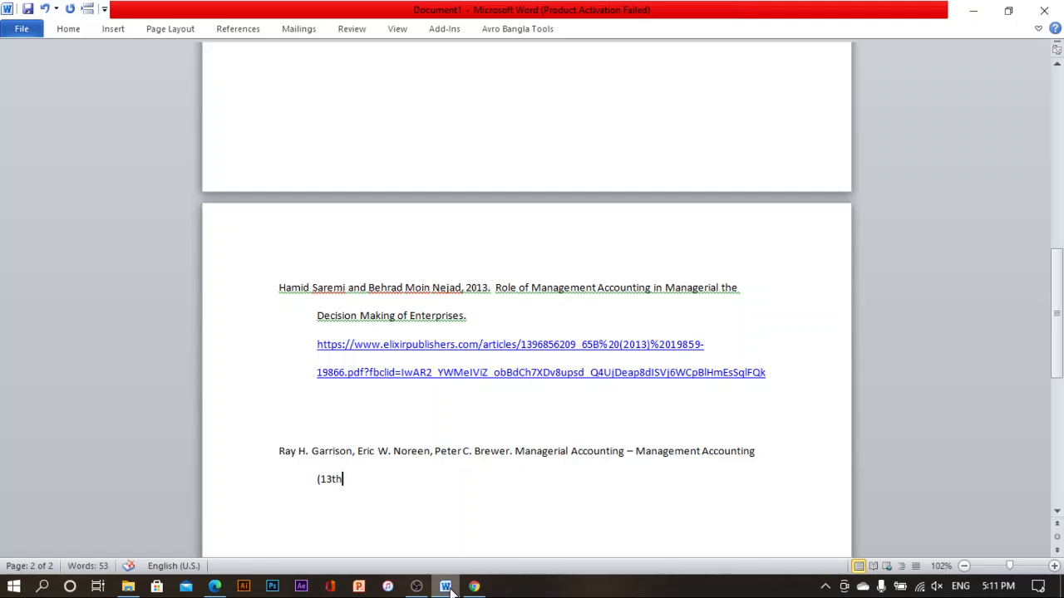
{"action": "type", "text": " ed.). McGraw"}
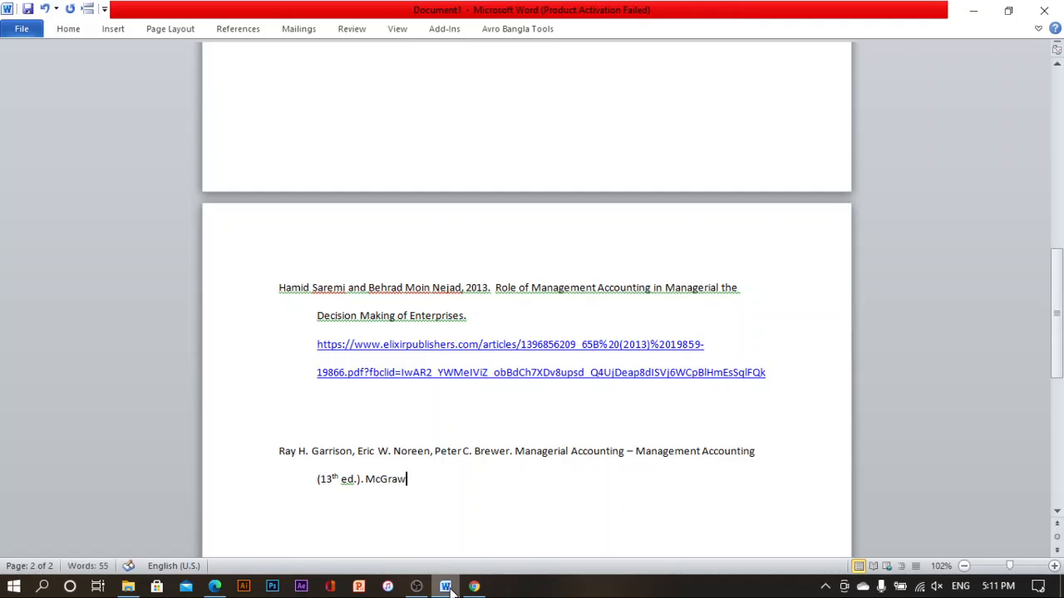
{"action": "type", "text": "-Hill/Irwin"}
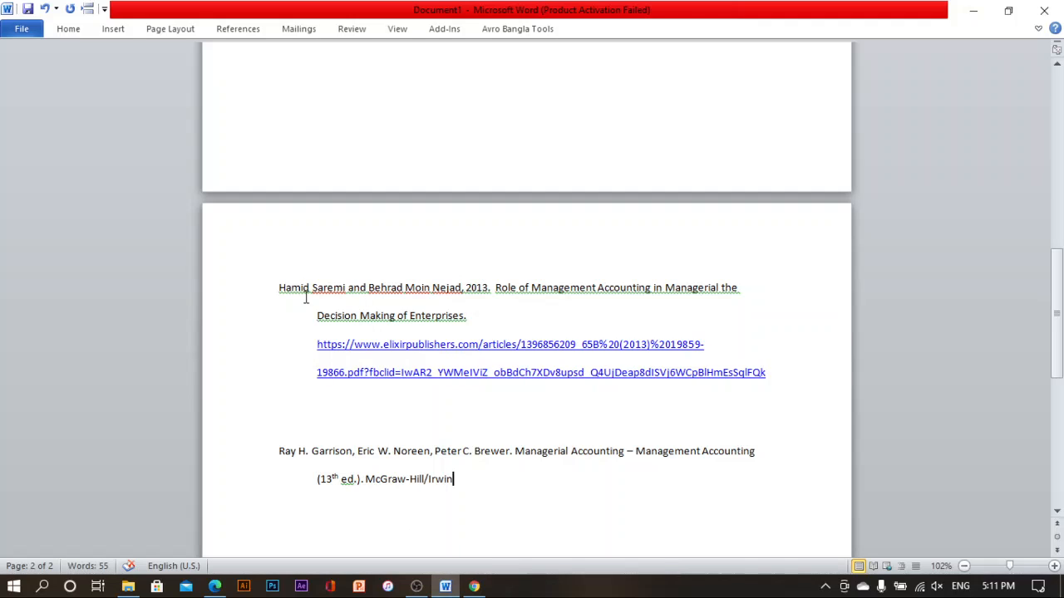
Apply double line spacing and a hanging indent of 0.5" to both reference entries.
{"action": "left_click_drag", "start_coordinate": [279, 288], "coordinate": [507, 492]}
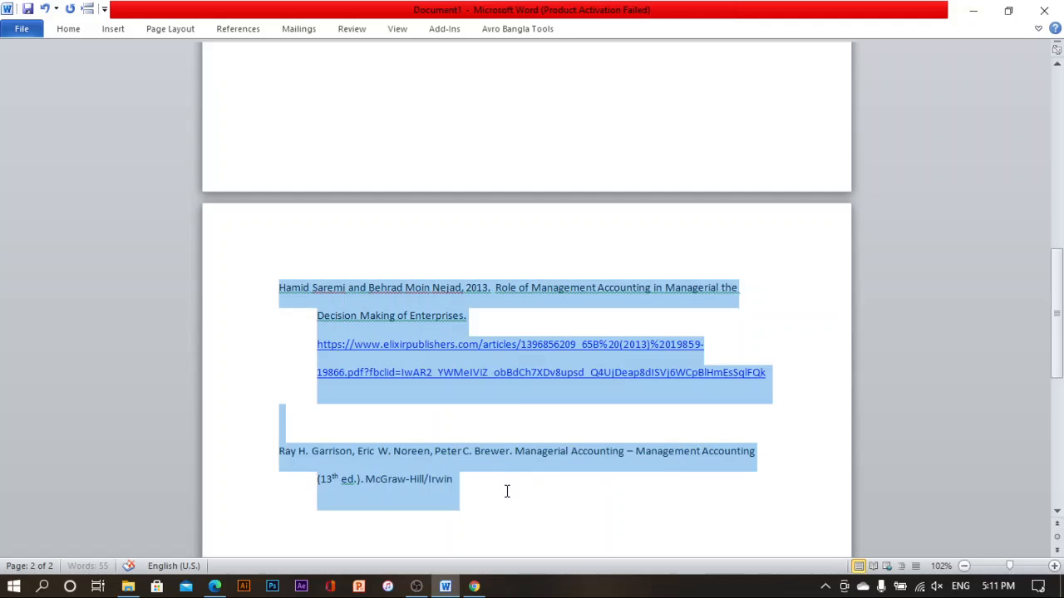
{"action": "left_click", "coordinate": [68, 29]}
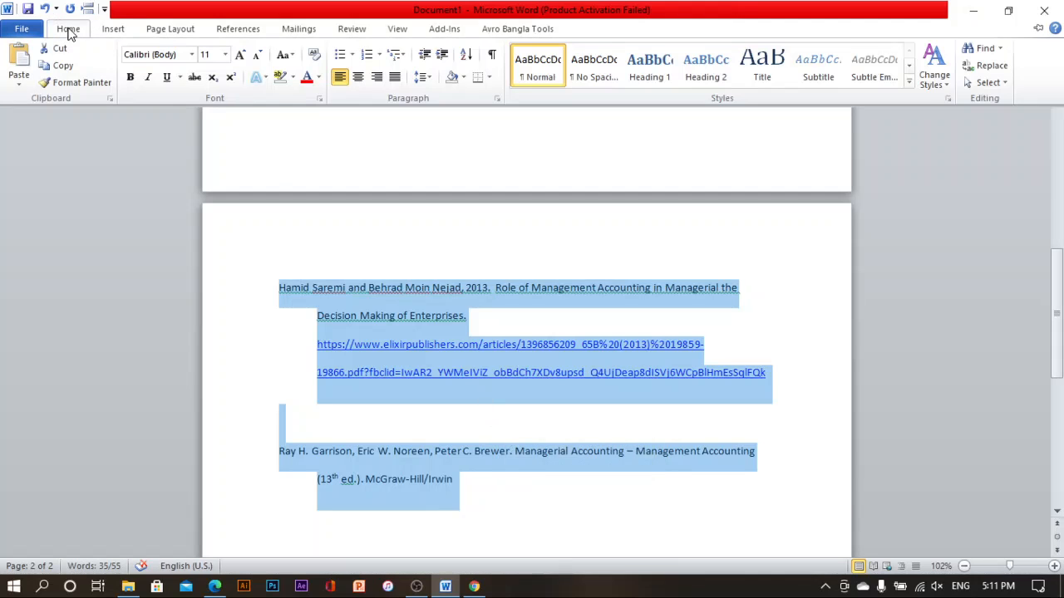
{"action": "left_click", "coordinate": [496, 100]}
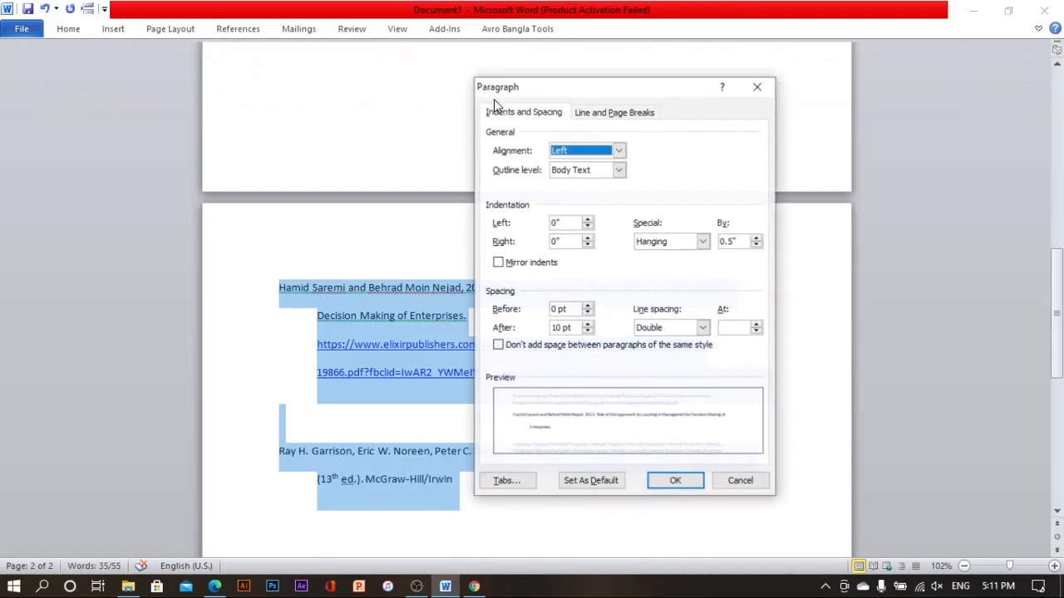
{"action": "left_click", "coordinate": [703, 328]}
{"action": "left_click", "coordinate": [660, 364]}
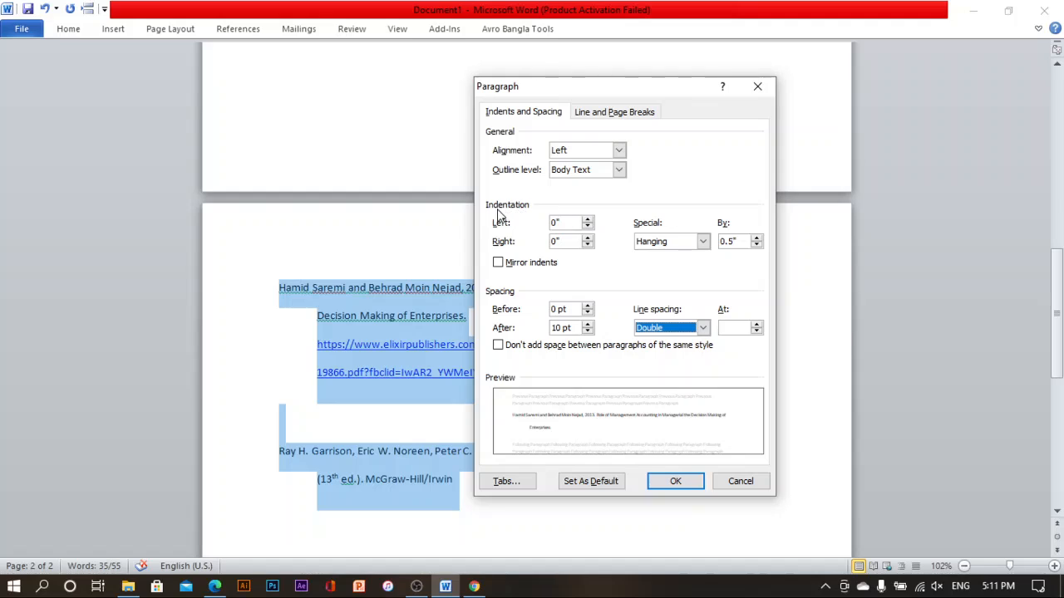
{"action": "left_click", "coordinate": [703, 241]}
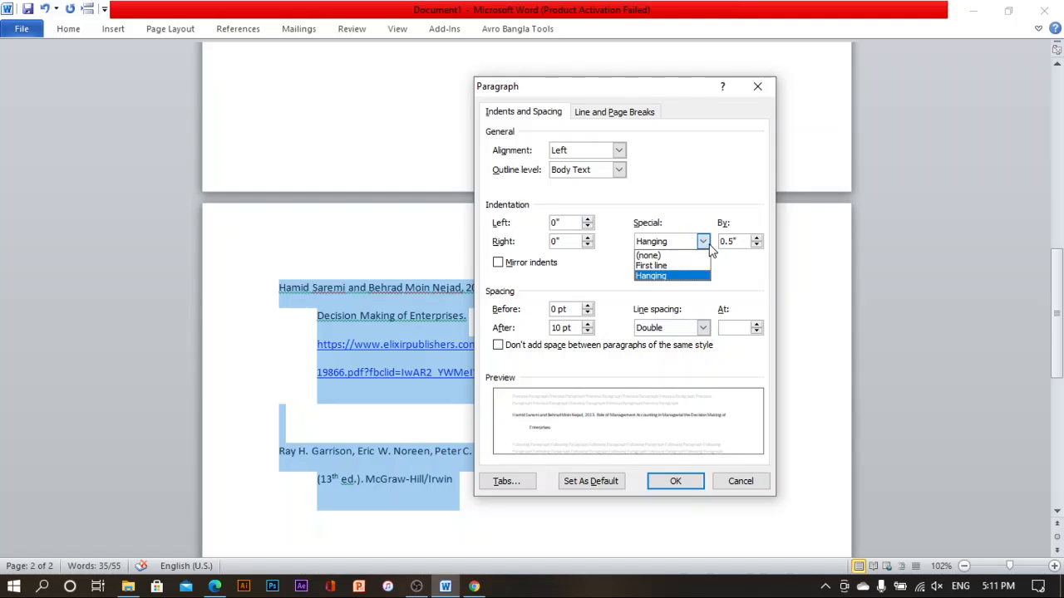
{"action": "left_click", "coordinate": [680, 279]}
{"action": "left_click", "coordinate": [675, 480]}
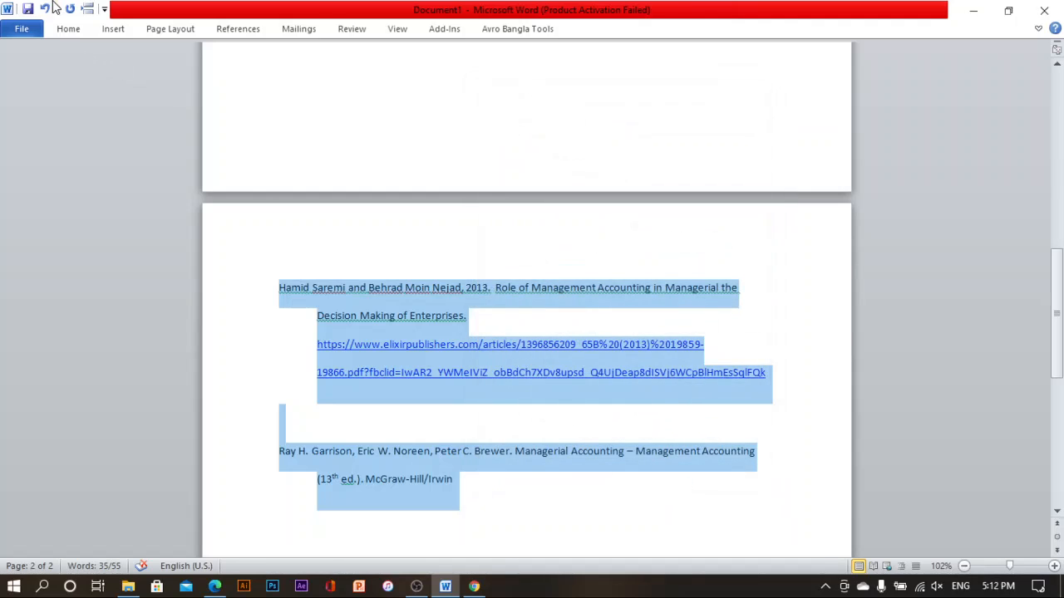
Set the font of both selected references to Times New Roman.
{"action": "left_click", "coordinate": [69, 30]}
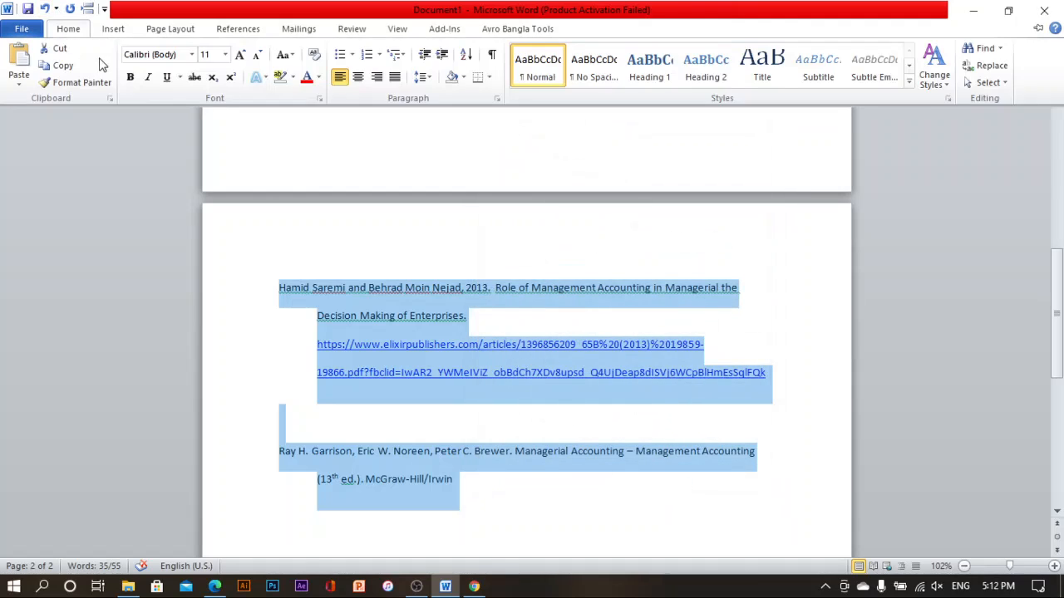
{"action": "left_click", "coordinate": [164, 54]}
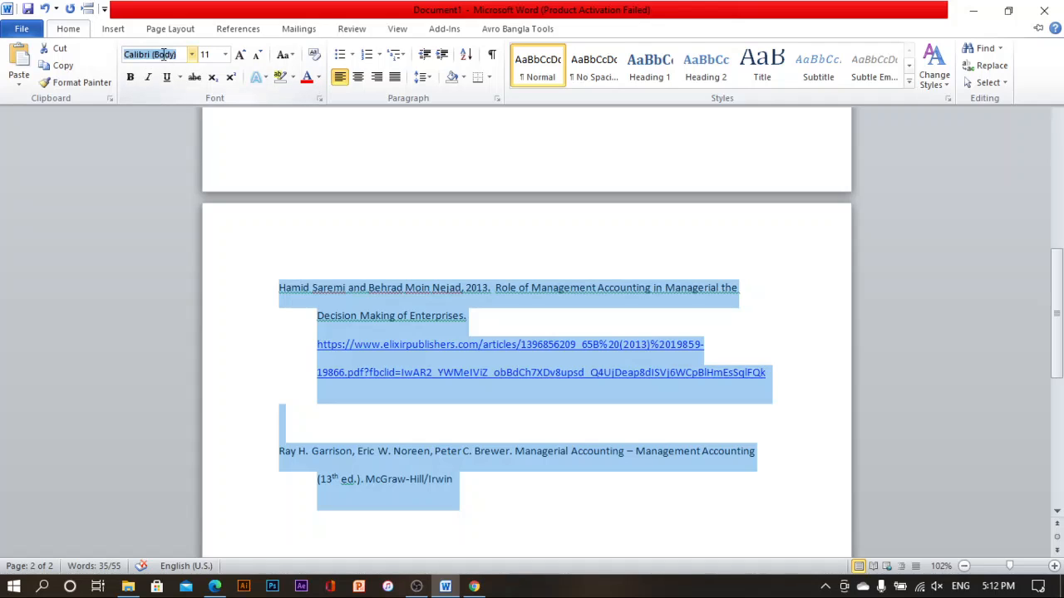
{"action": "type", "text": "Tim"}
{"action": "key", "text": "Return"}
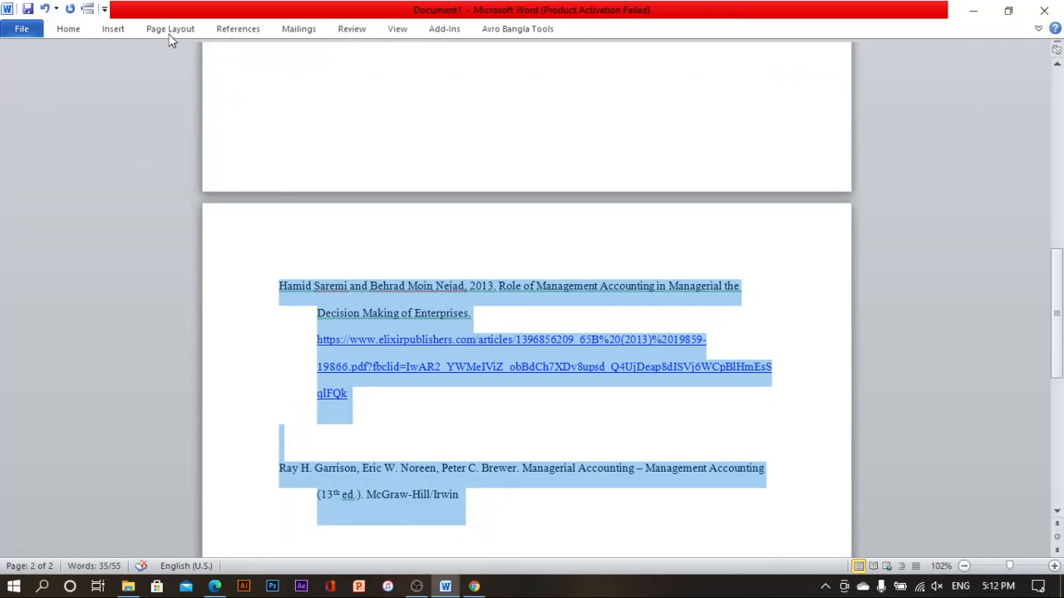
Change the font color of both selected references to black, including the web link.
{"action": "left_click", "coordinate": [64, 31]}
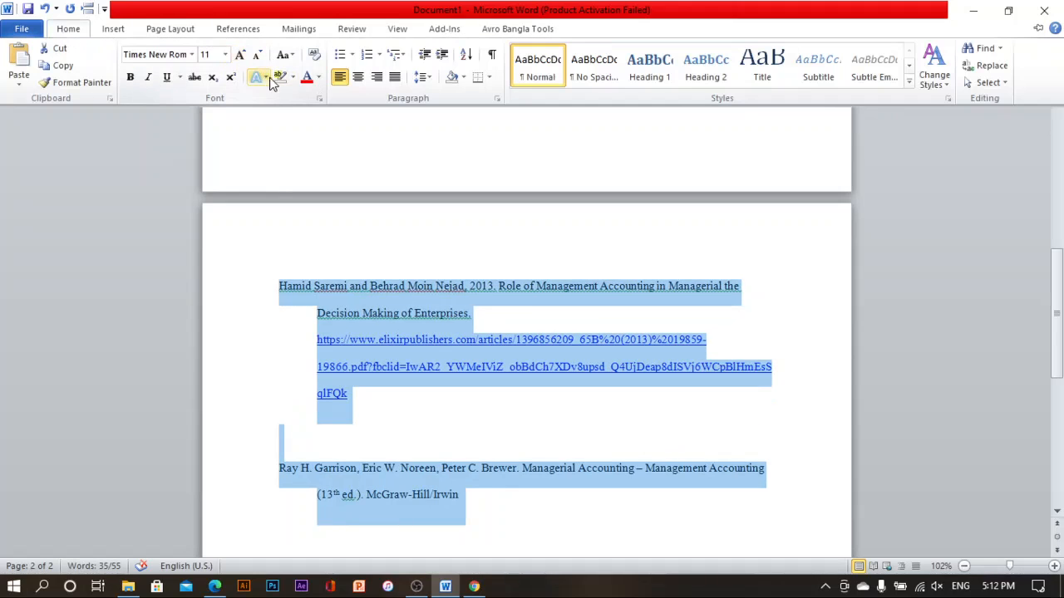
{"action": "left_click", "coordinate": [319, 76]}
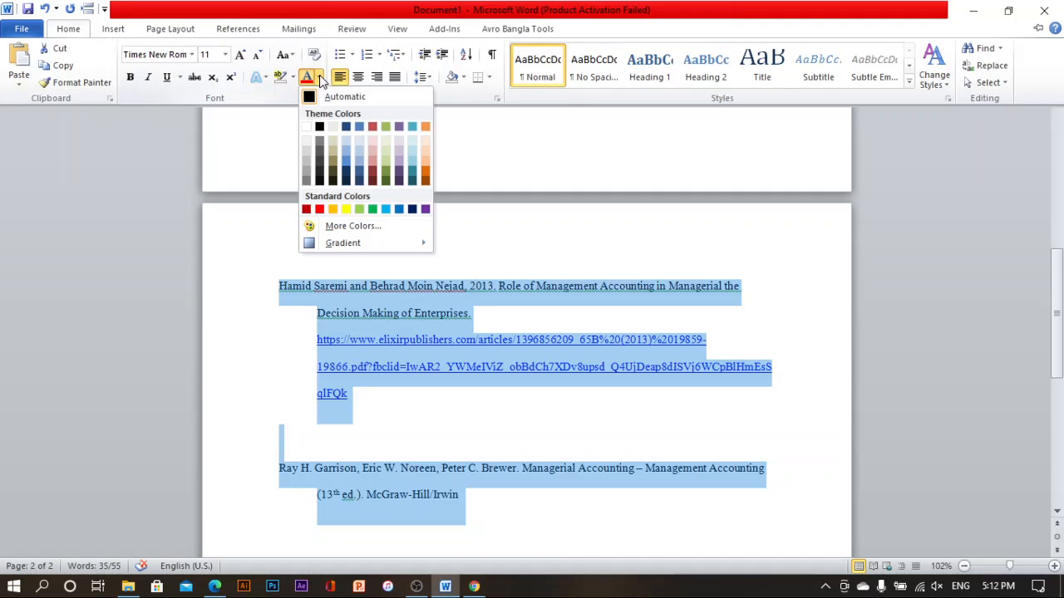
{"action": "left_click", "coordinate": [321, 127]}
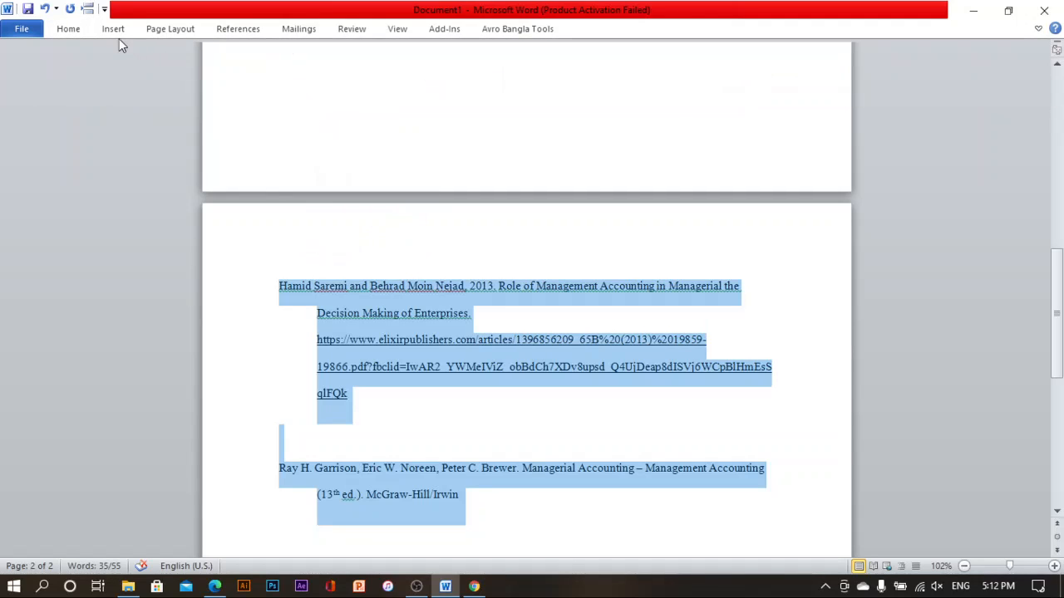
Remove the underline formatting from both references, including the web link.
{"action": "left_click", "coordinate": [79, 31]}
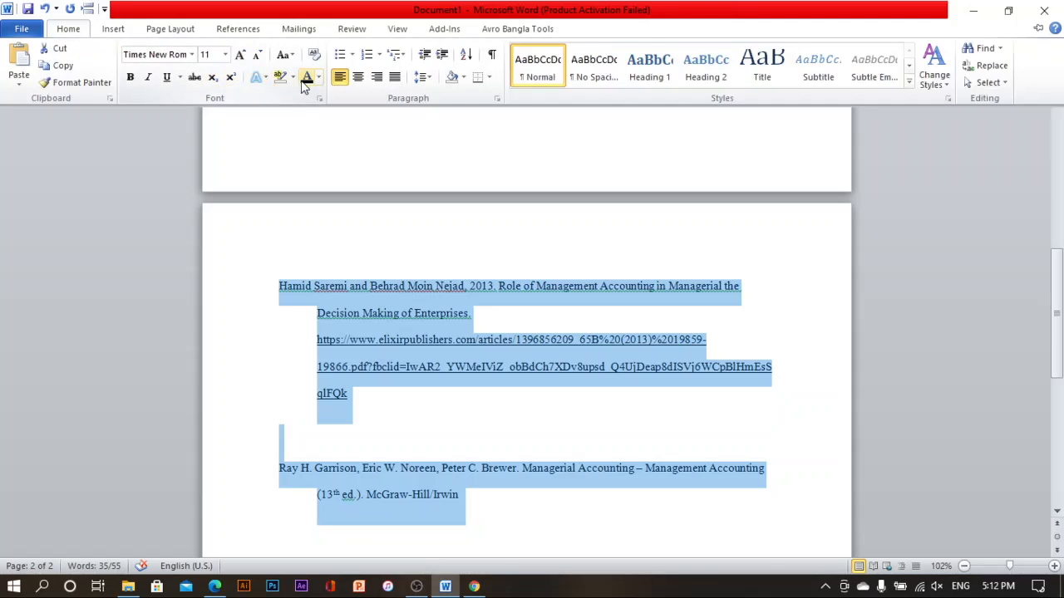
{"action": "left_click", "coordinate": [169, 80]}
{"action": "left_click", "coordinate": [169, 81]}
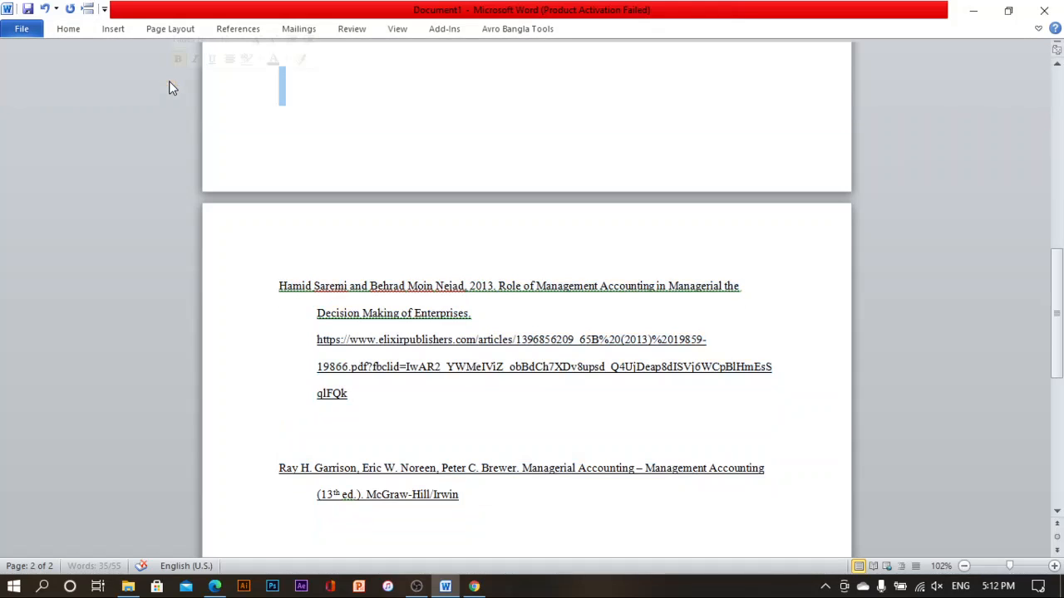
{"action": "left_click", "coordinate": [61, 29]}
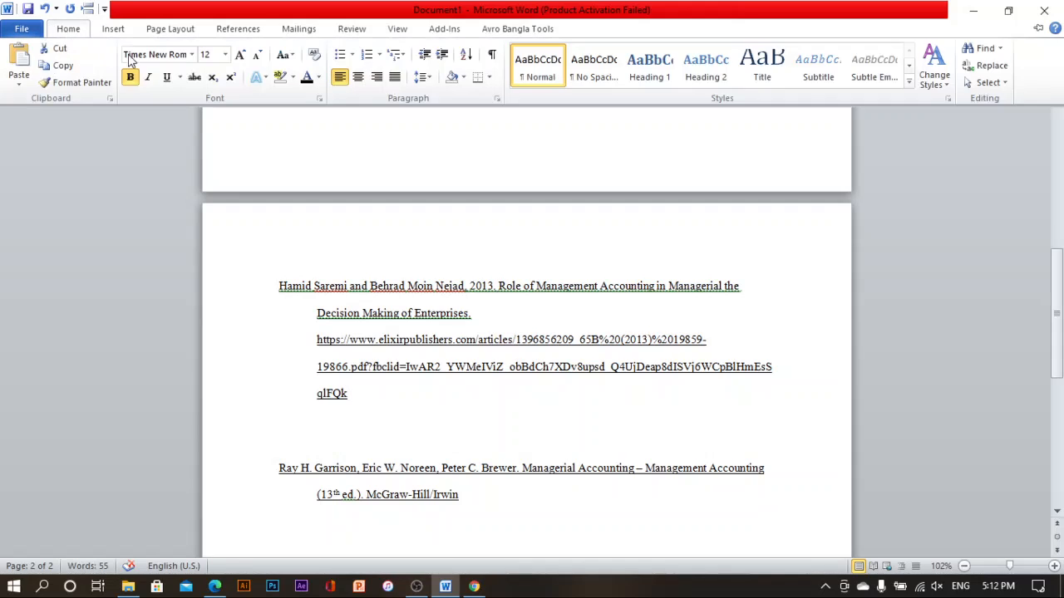
{"action": "left_click", "coordinate": [165, 77]}
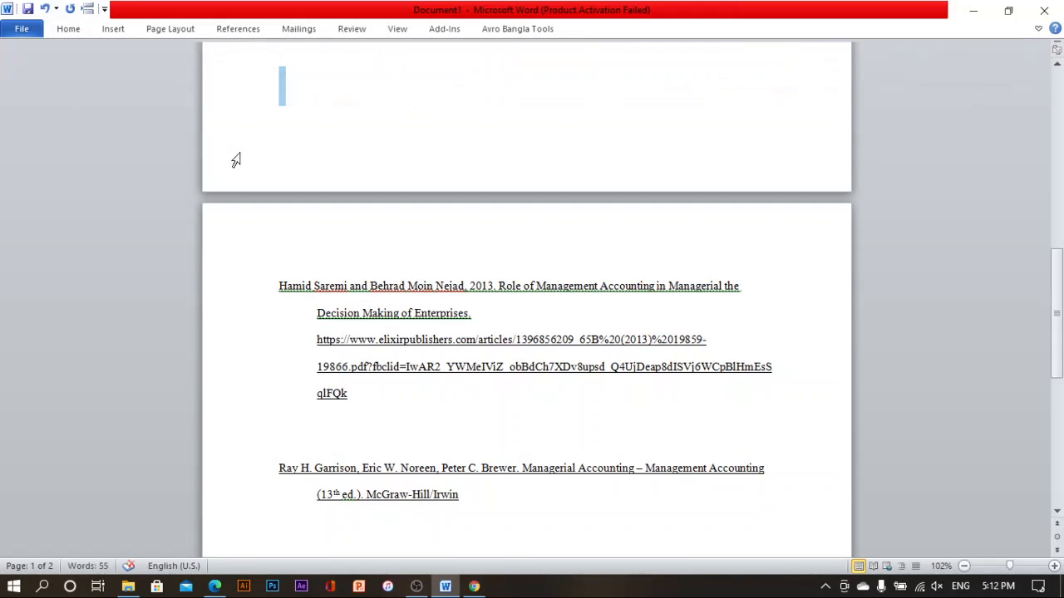
{"action": "left_click_drag", "start_coordinate": [279, 286], "coordinate": [464, 512]}
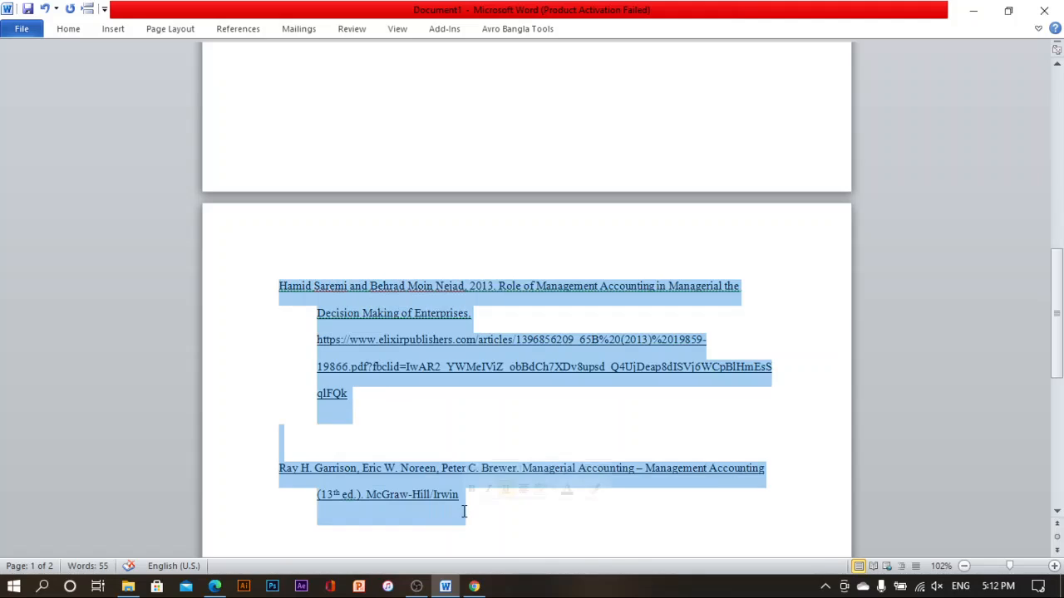
{"action": "left_click", "coordinate": [505, 490]}
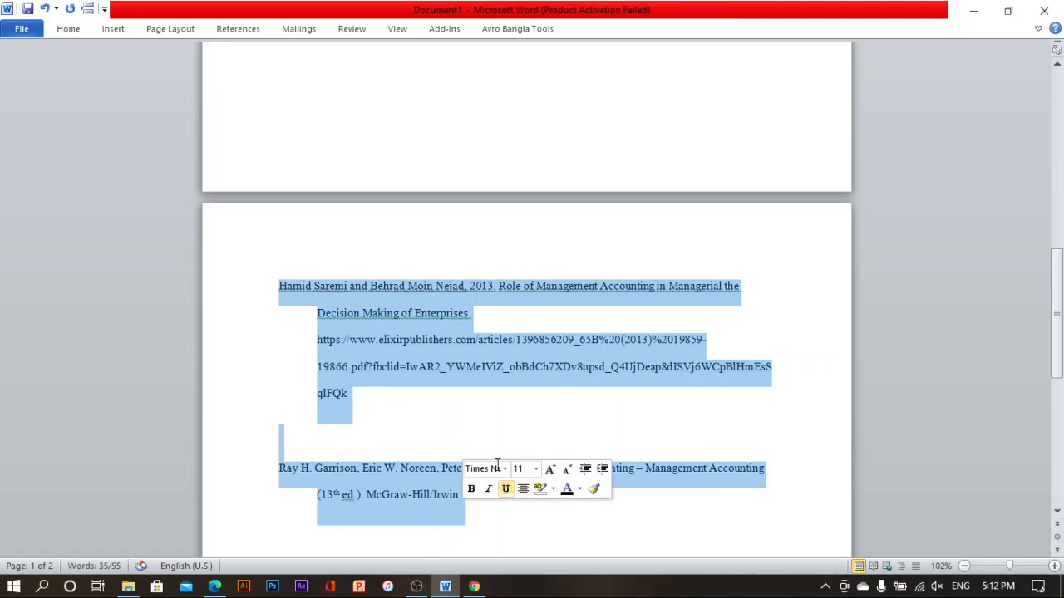
Delete the blank line between the journal article reference and the textbook reference.
{"action": "left_click", "coordinate": [443, 418]}
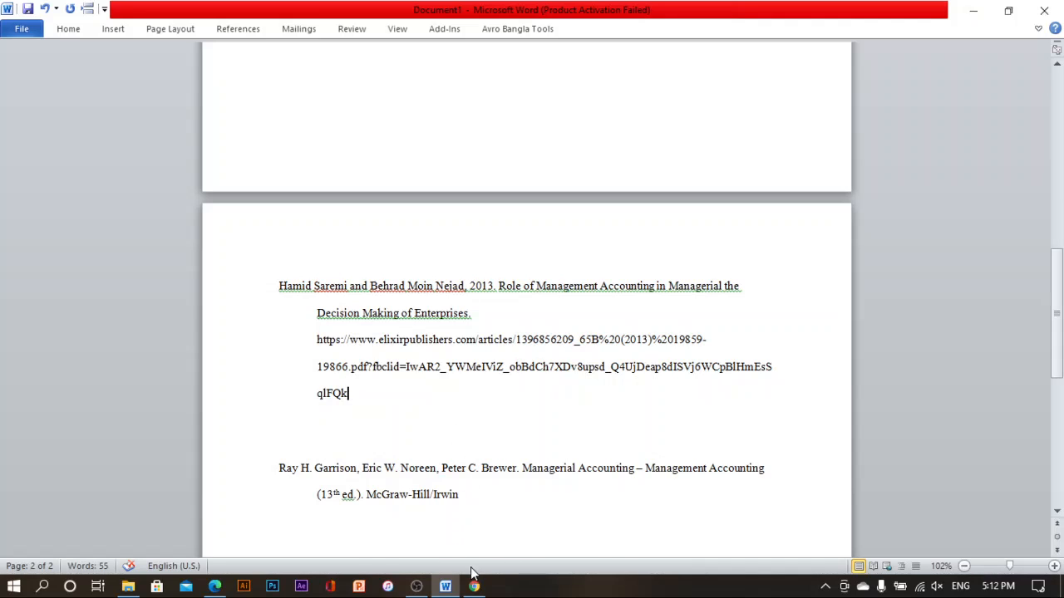
{"action": "scroll", "coordinate": [494, 379], "scroll_direction": "down", "scroll_amount": 2, "text": "ctrl"}
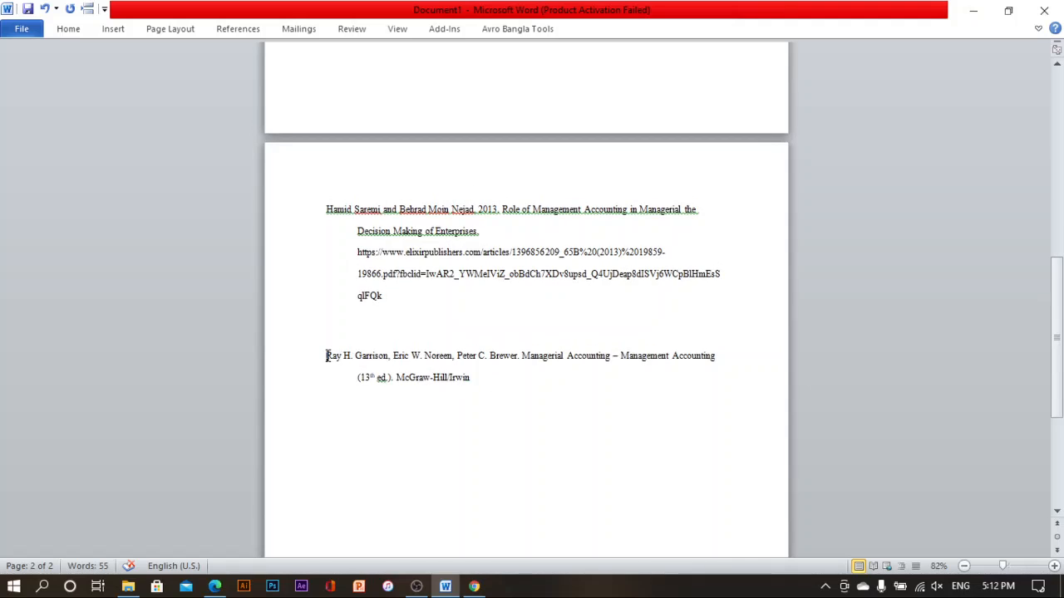
{"action": "key", "text": "BackSpace"}
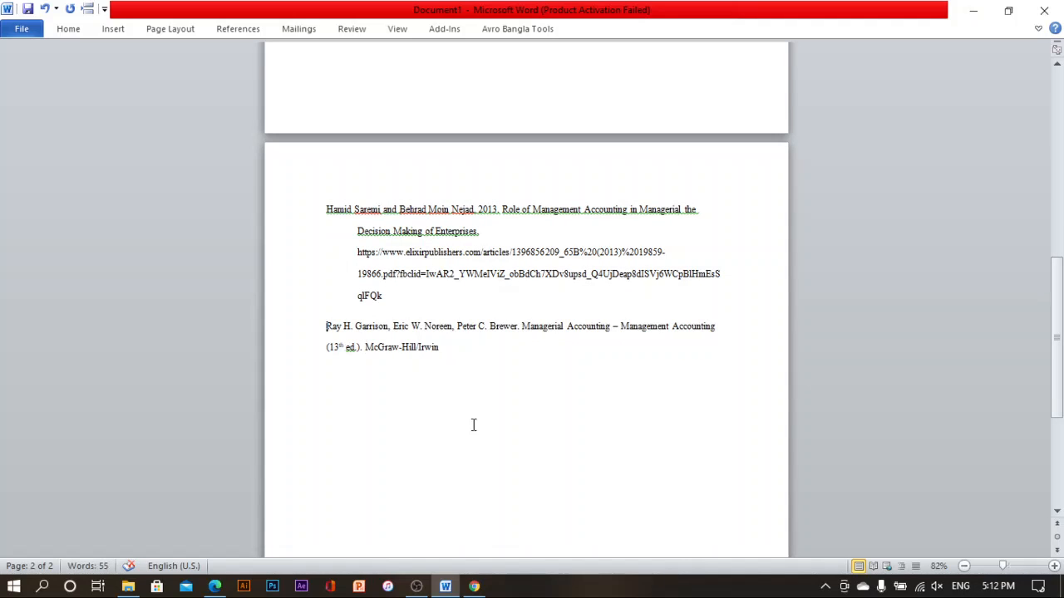